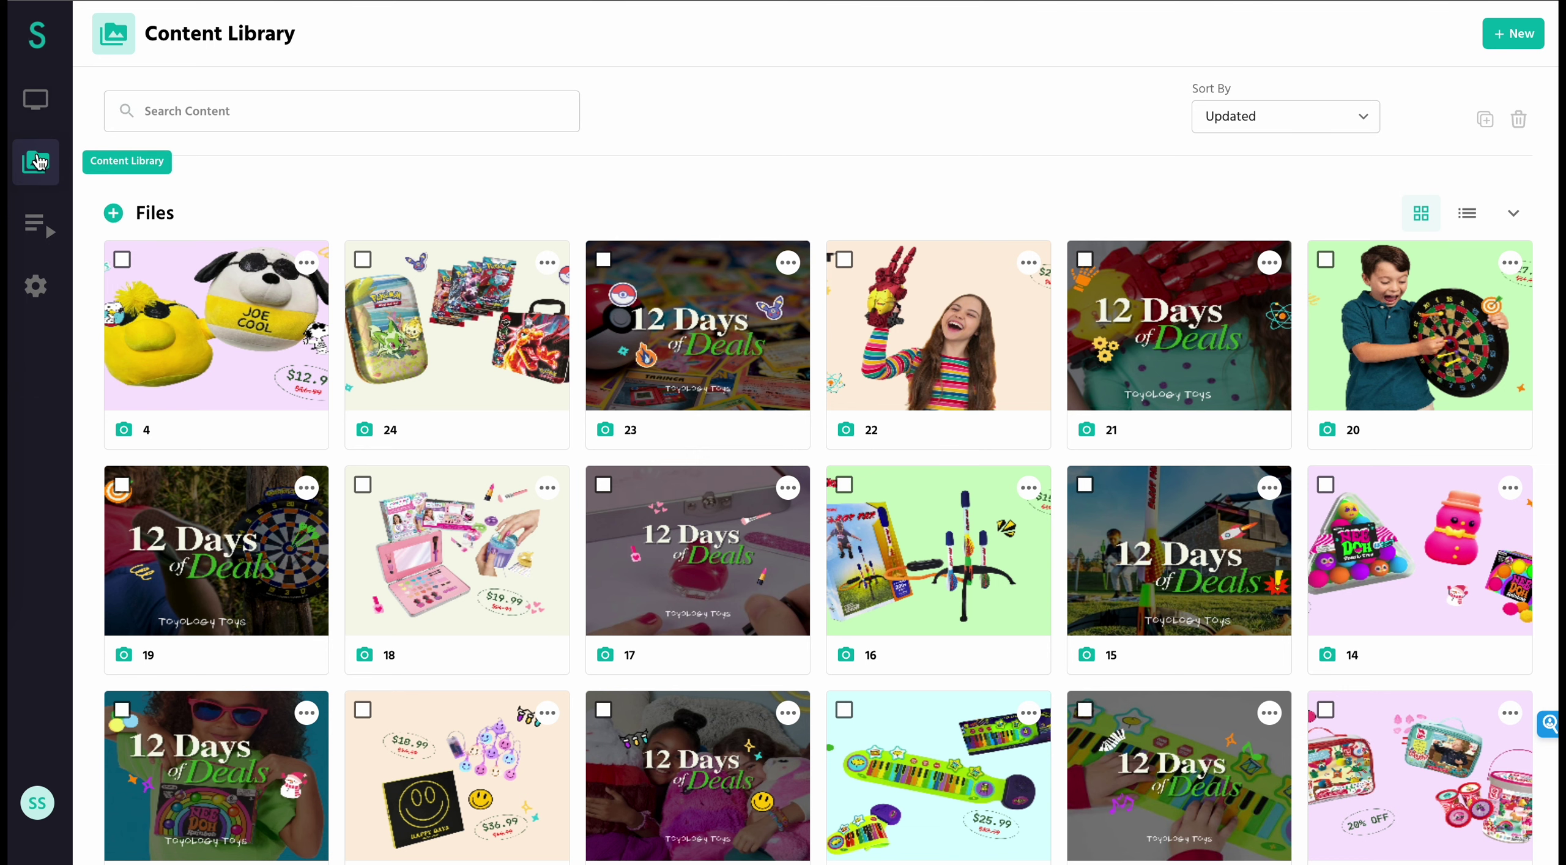
Switch the Content Library files to list view and sort them by Name.
{"action": "left_click", "coordinate": [426, 205]}
{"action": "scroll", "coordinate": [521, 437], "scroll_direction": "down", "scroll_amount": 2}
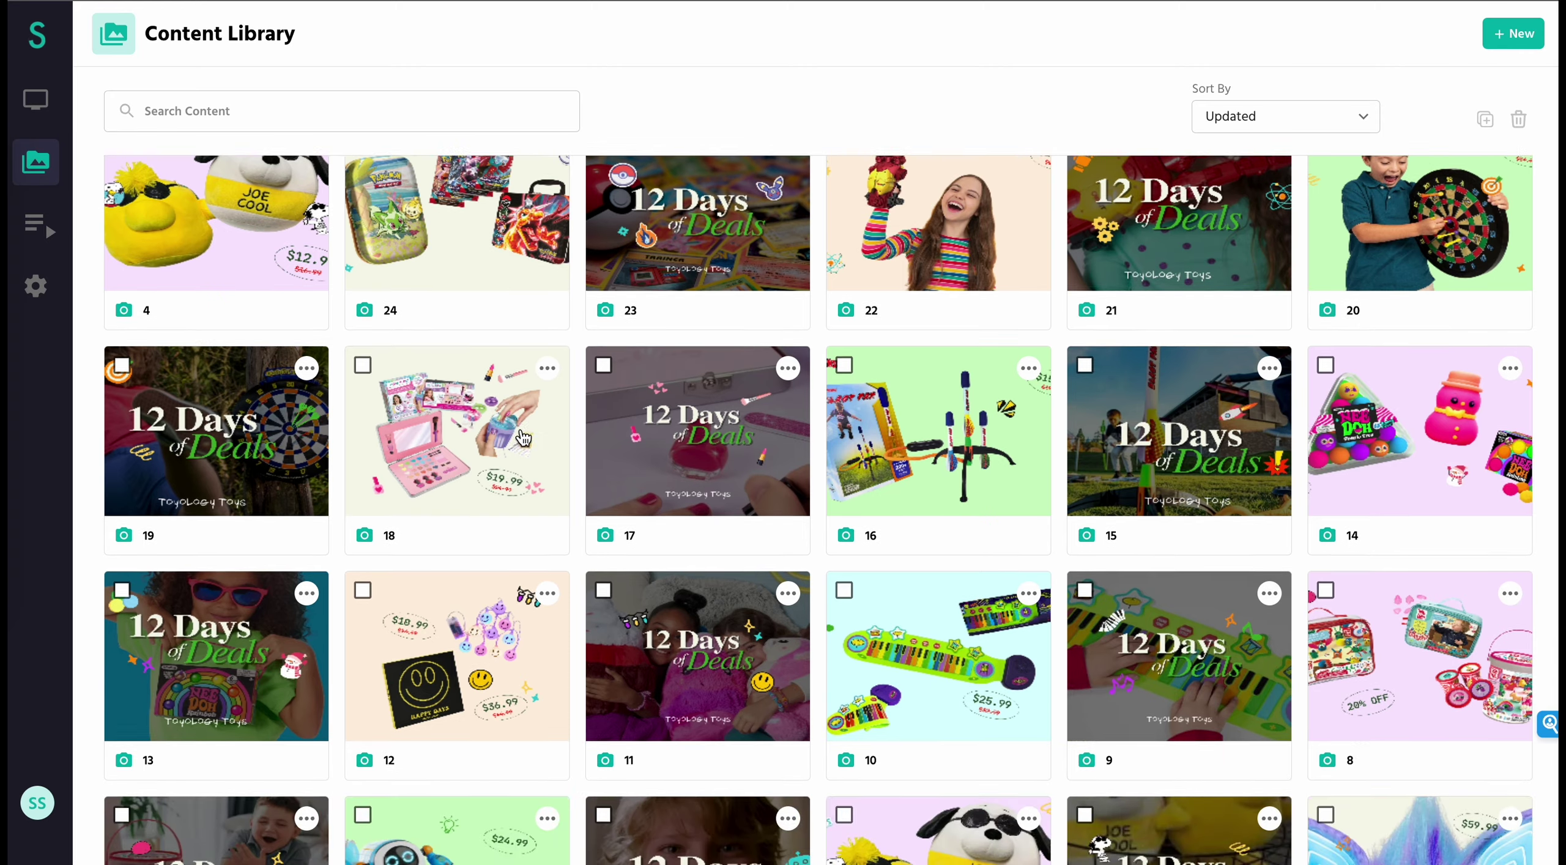
{"action": "scroll", "coordinate": [522, 437], "scroll_direction": "down", "scroll_amount": 5}
{"action": "scroll", "coordinate": [521, 437], "scroll_direction": "down", "scroll_amount": 2}
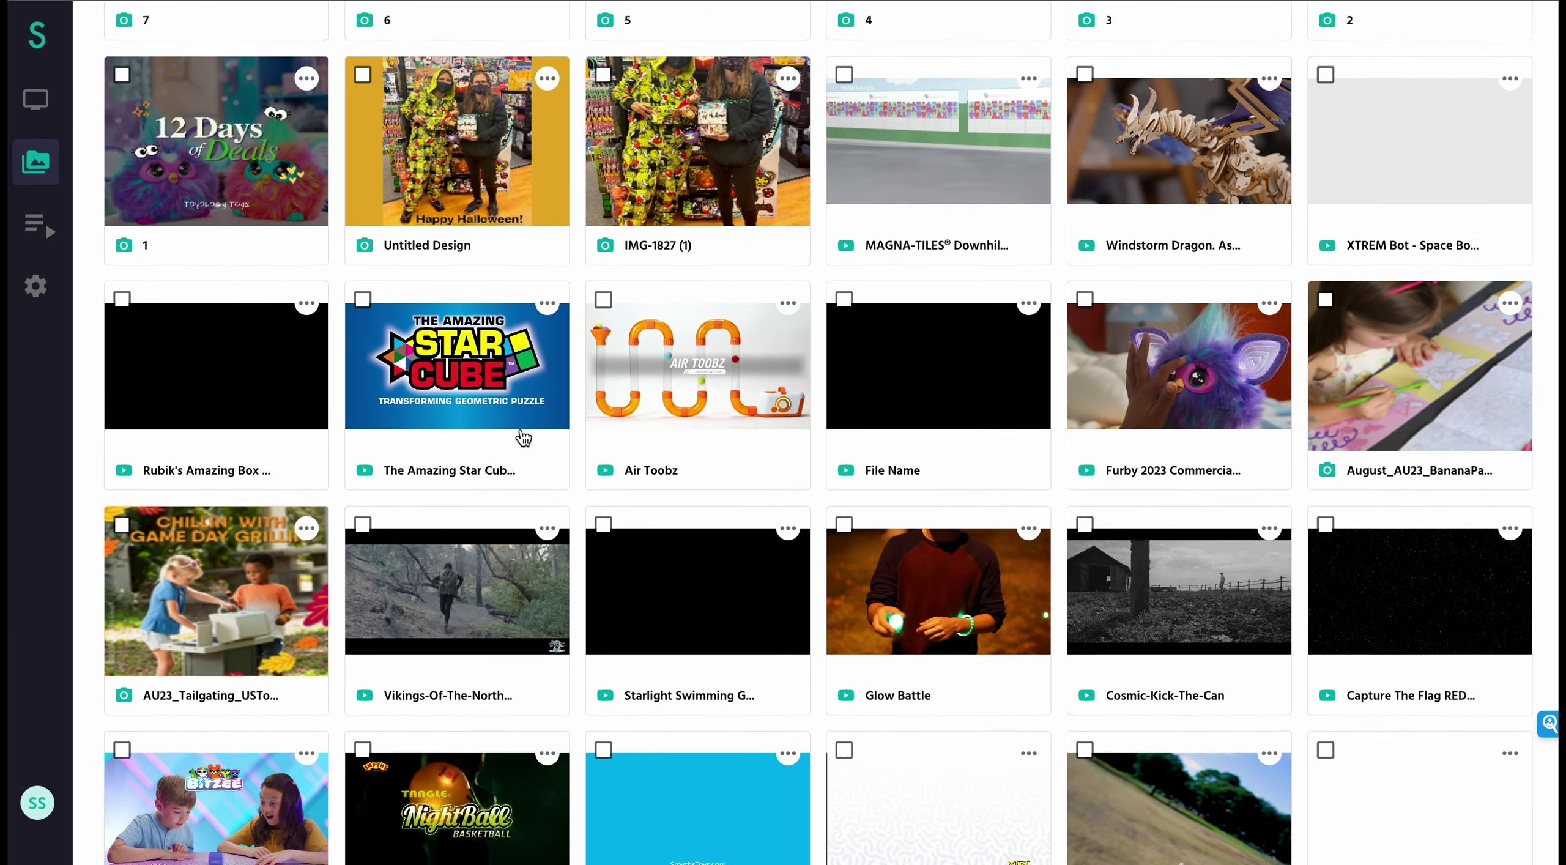
{"action": "scroll", "coordinate": [521, 437], "scroll_direction": "down", "scroll_amount": 1}
{"action": "scroll", "coordinate": [521, 438], "scroll_direction": "down", "scroll_amount": 2}
{"action": "scroll", "coordinate": [520, 436], "scroll_direction": "down", "scroll_amount": 1}
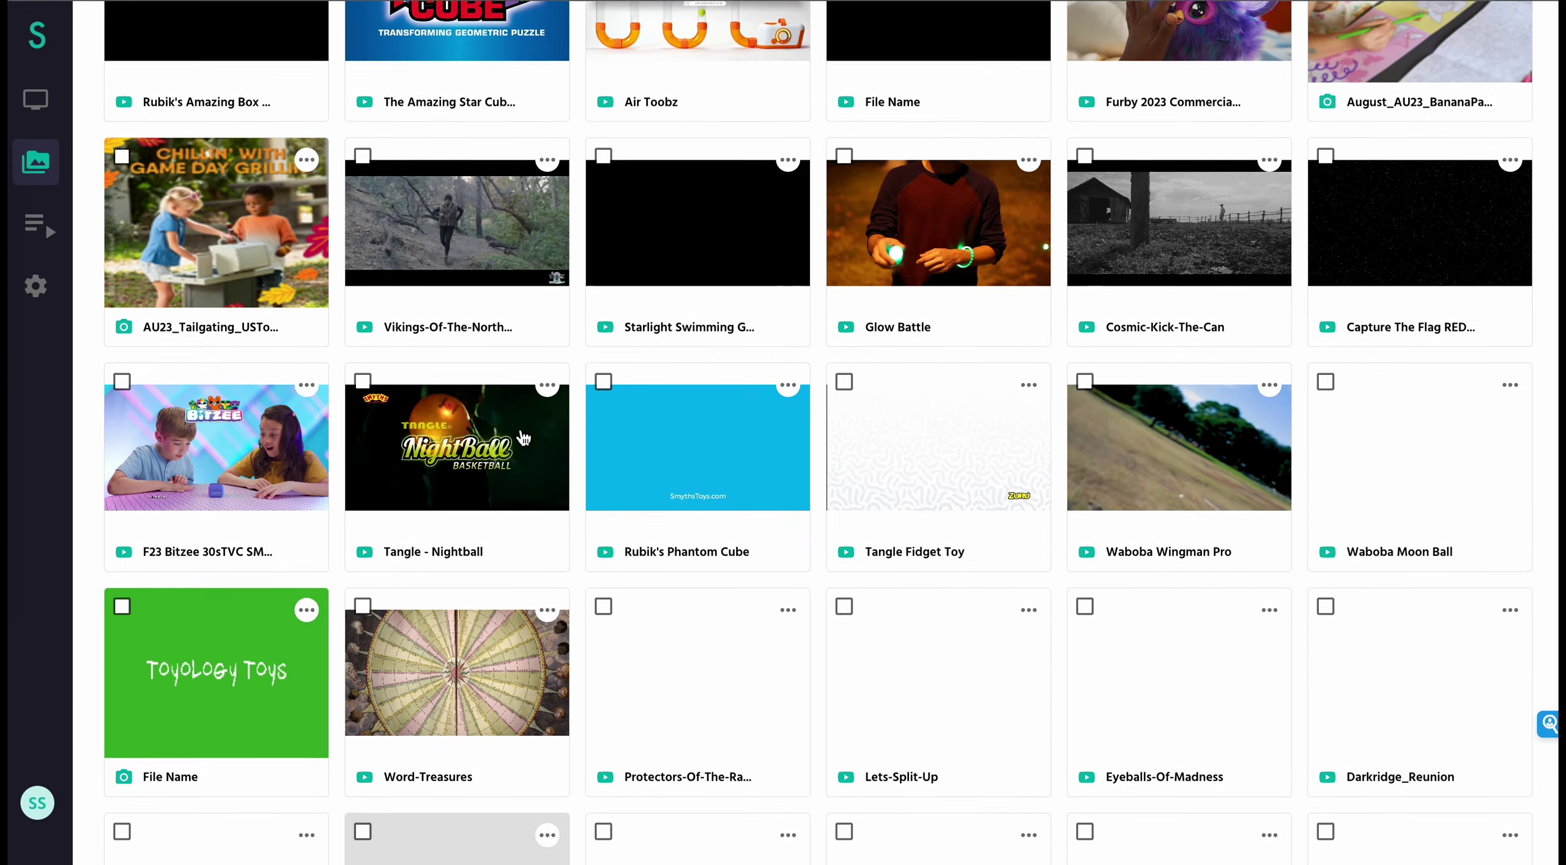
{"action": "scroll", "coordinate": [520, 436], "scroll_direction": "down", "scroll_amount": 2}
{"action": "scroll", "coordinate": [521, 437], "scroll_direction": "up", "scroll_amount": 15}
{"action": "scroll", "coordinate": [521, 438], "scroll_direction": "down", "scroll_amount": 1}
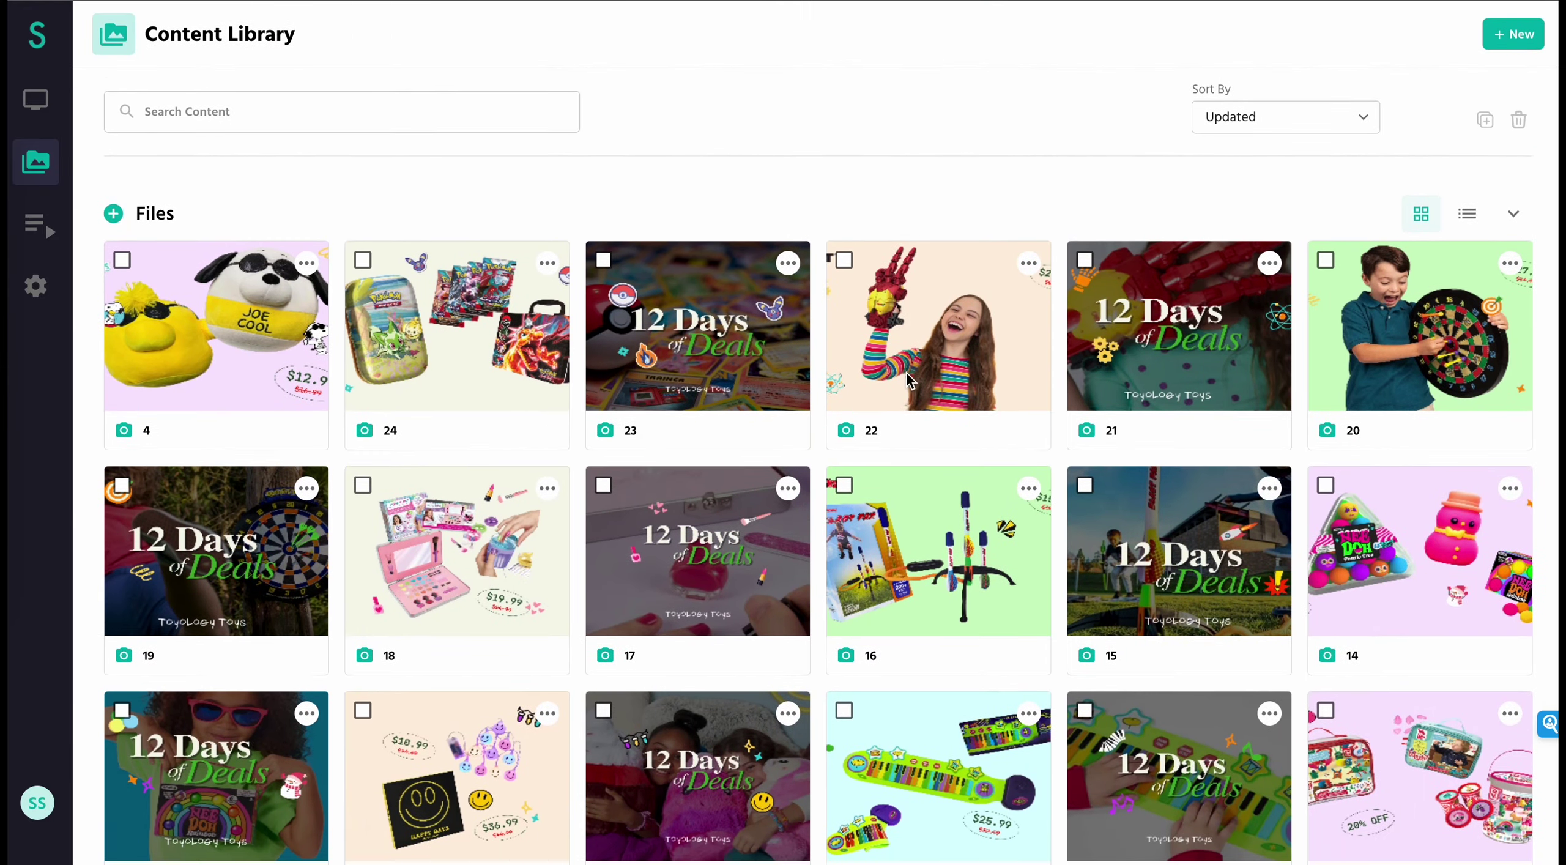
{"action": "left_click", "coordinate": [1467, 213]}
{"action": "scroll", "coordinate": [1352, 428], "scroll_direction": "up", "scroll_amount": 2}
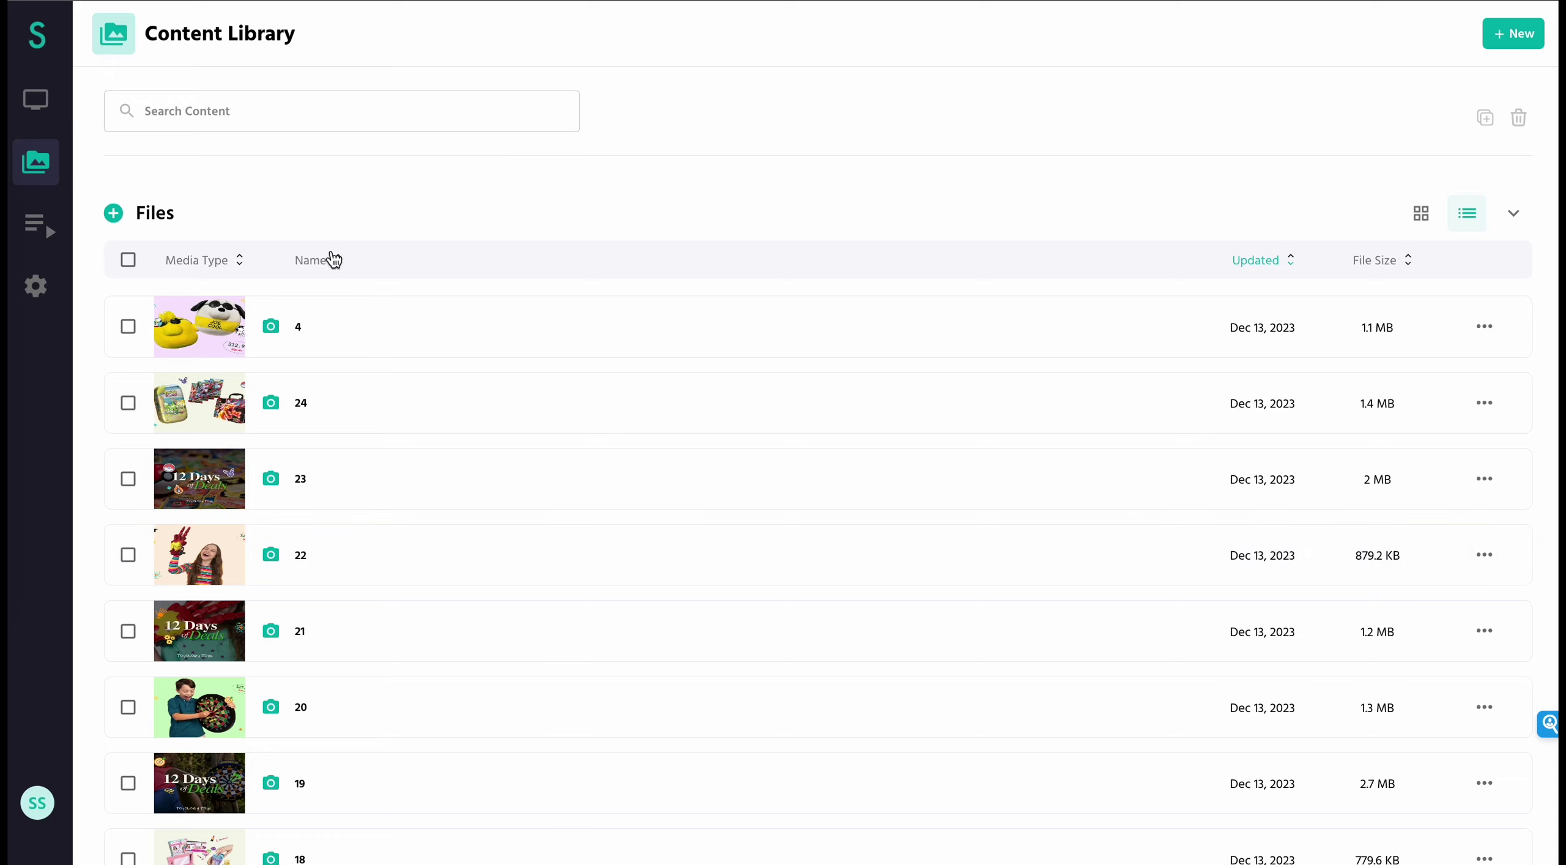
{"action": "left_click", "coordinate": [339, 260]}
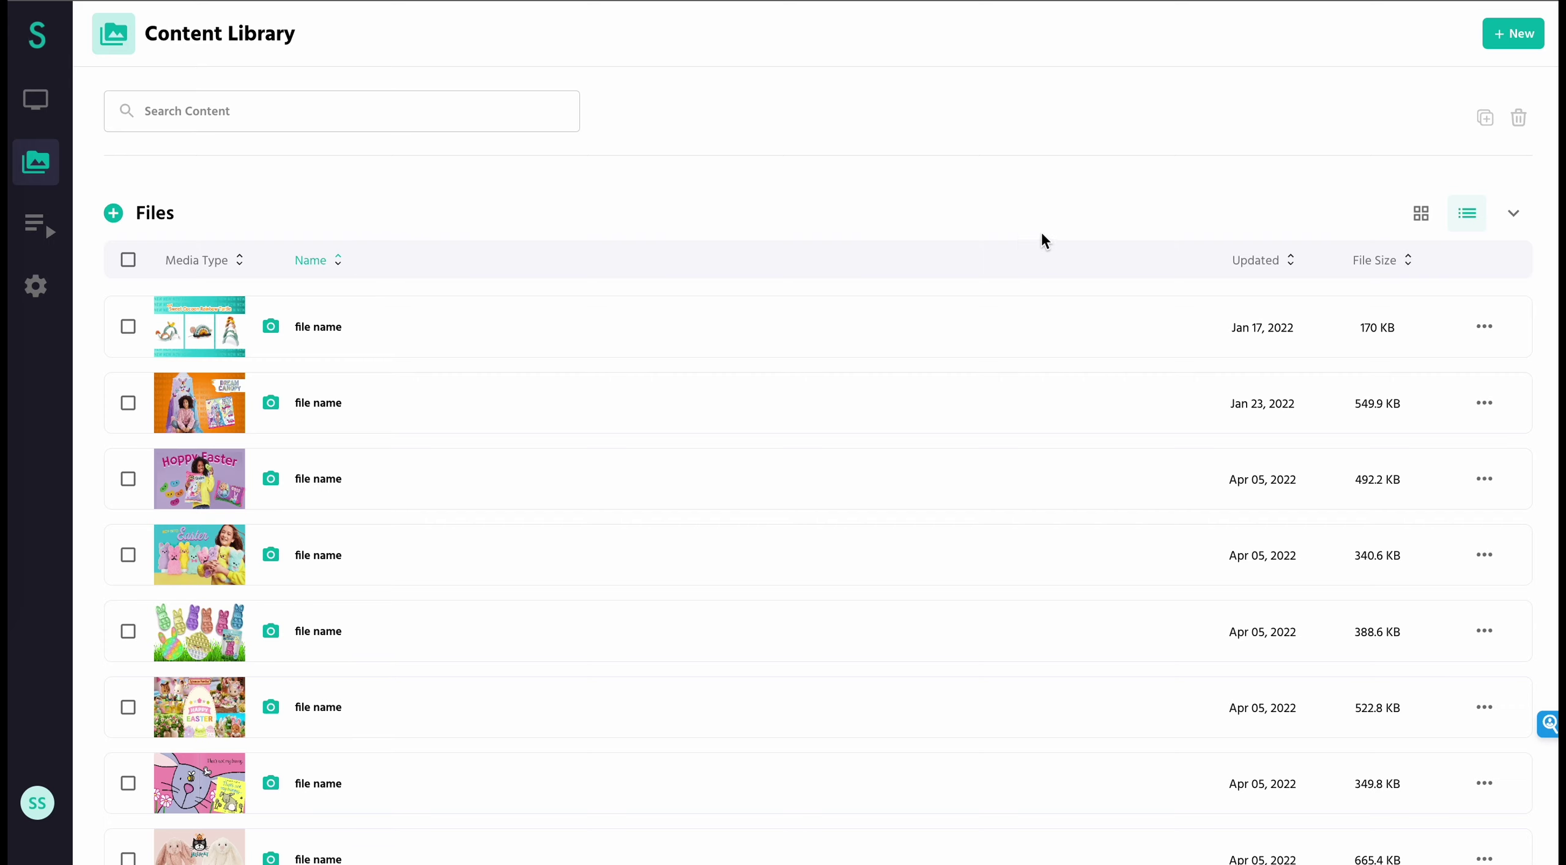
Return to the thumbnail grid, search for '12', then clear the search to show all files.
{"action": "left_click", "coordinate": [1421, 212]}
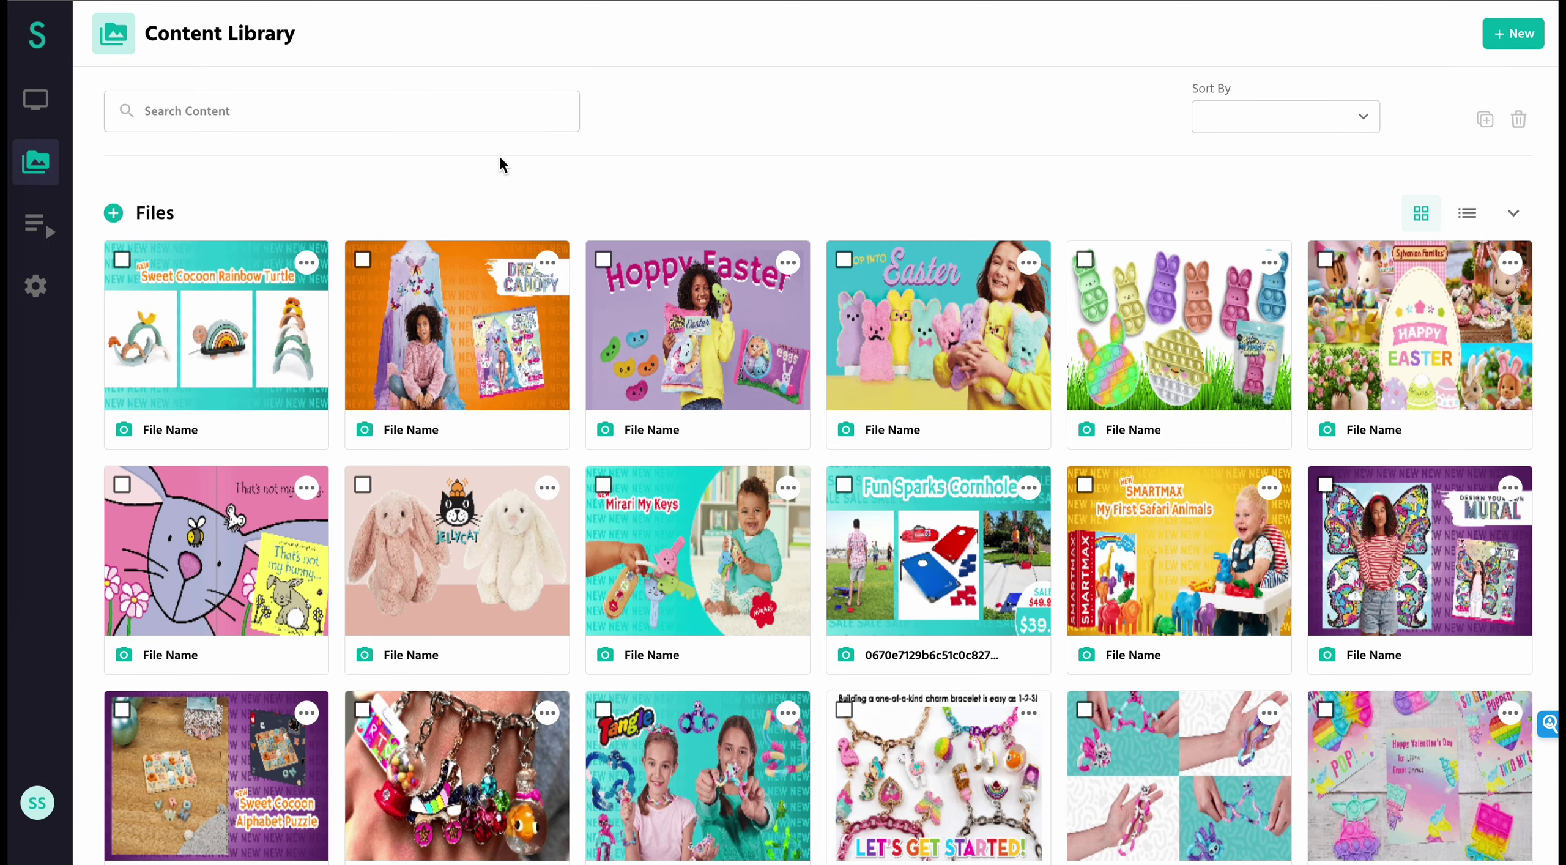
{"action": "left_click", "coordinate": [386, 107]}
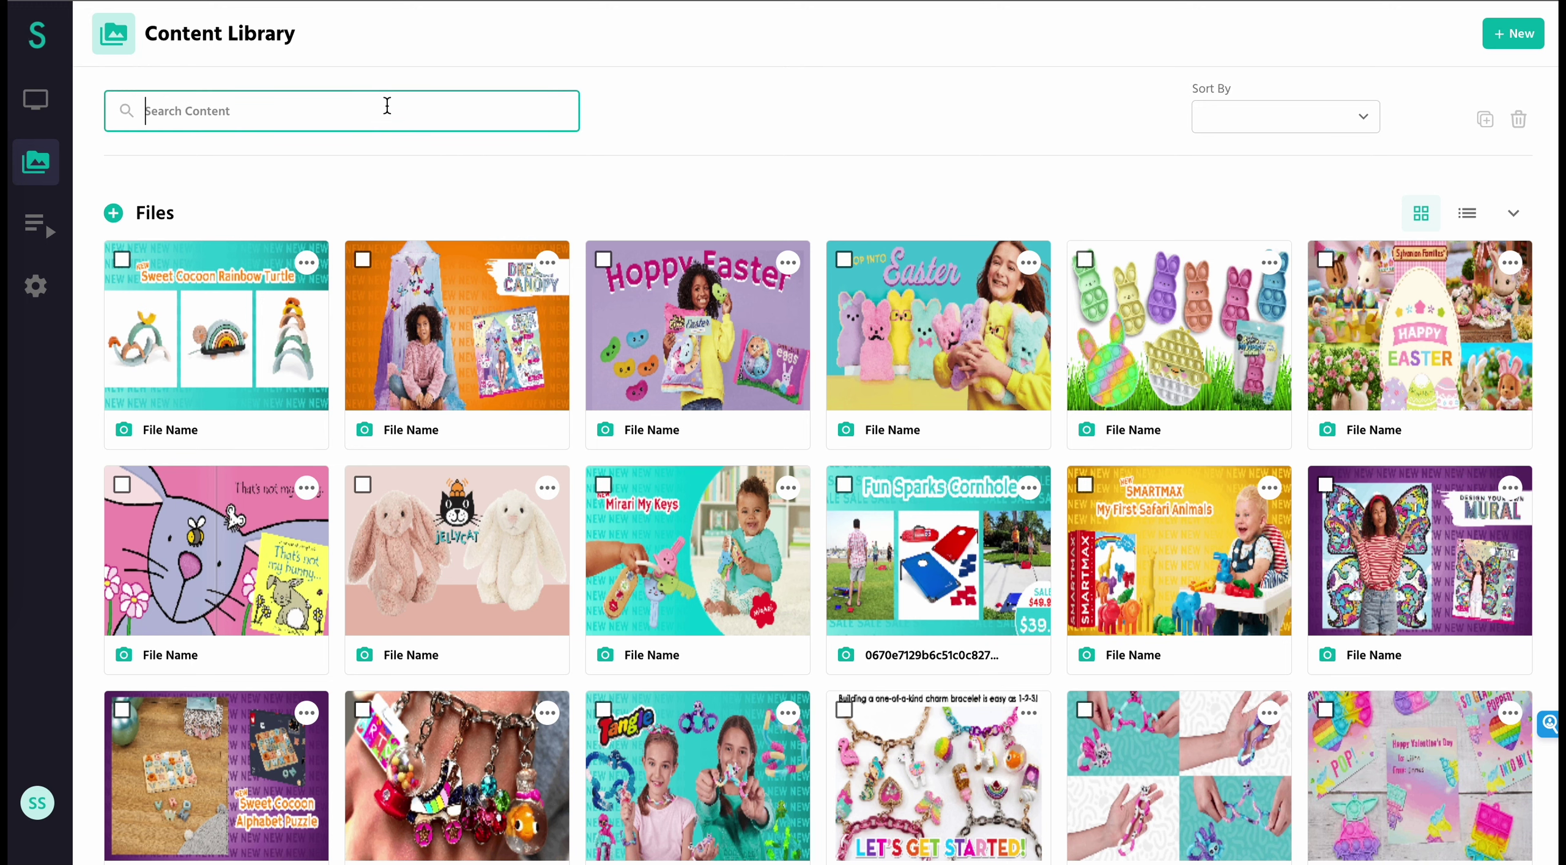
{"action": "type", "text": "12"}
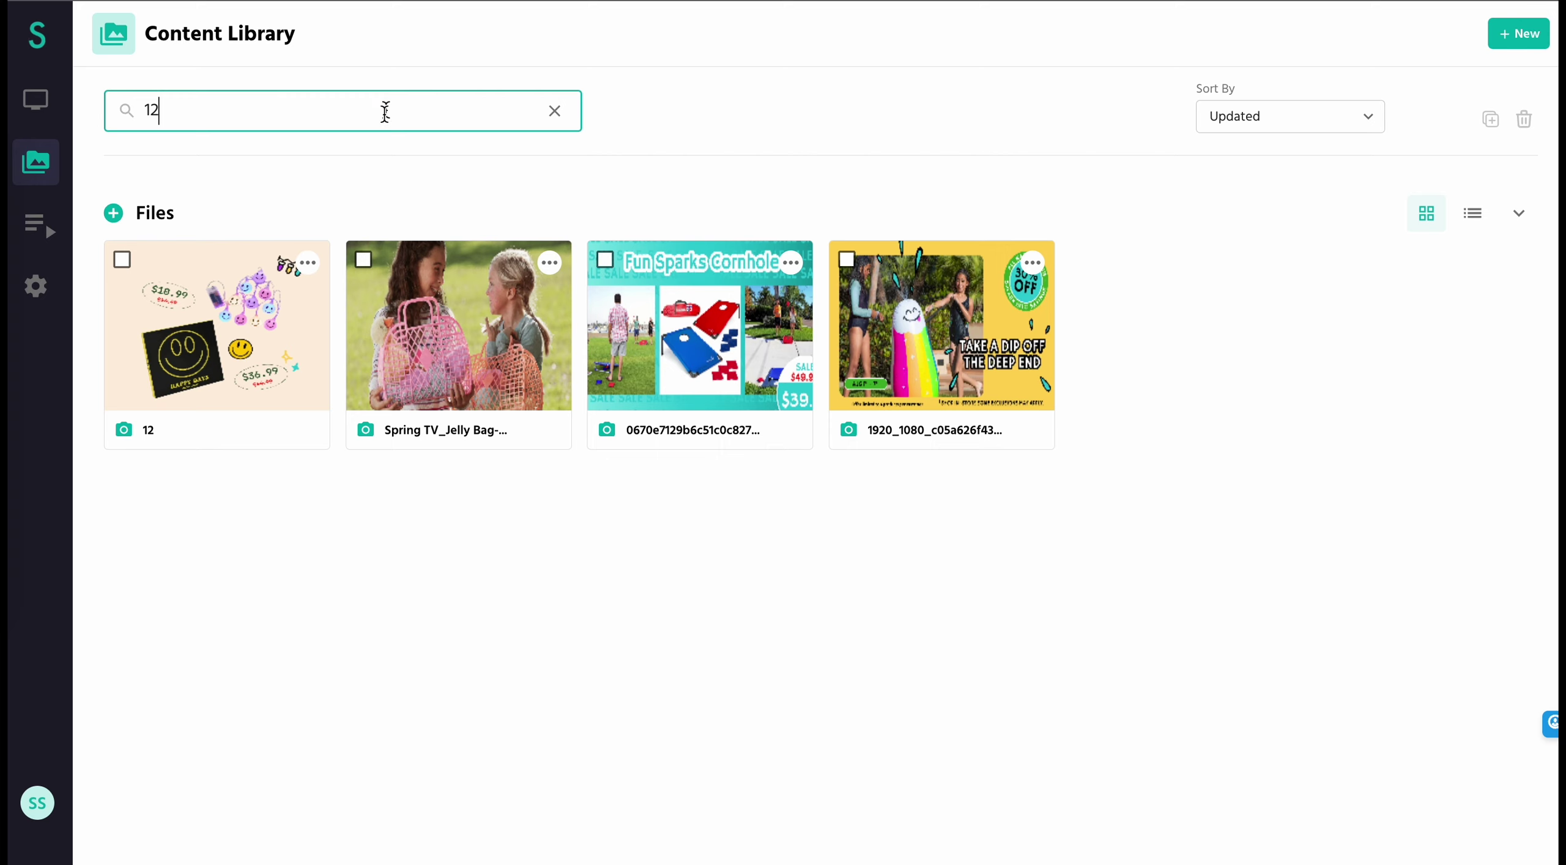
{"action": "left_click", "coordinate": [554, 110]}
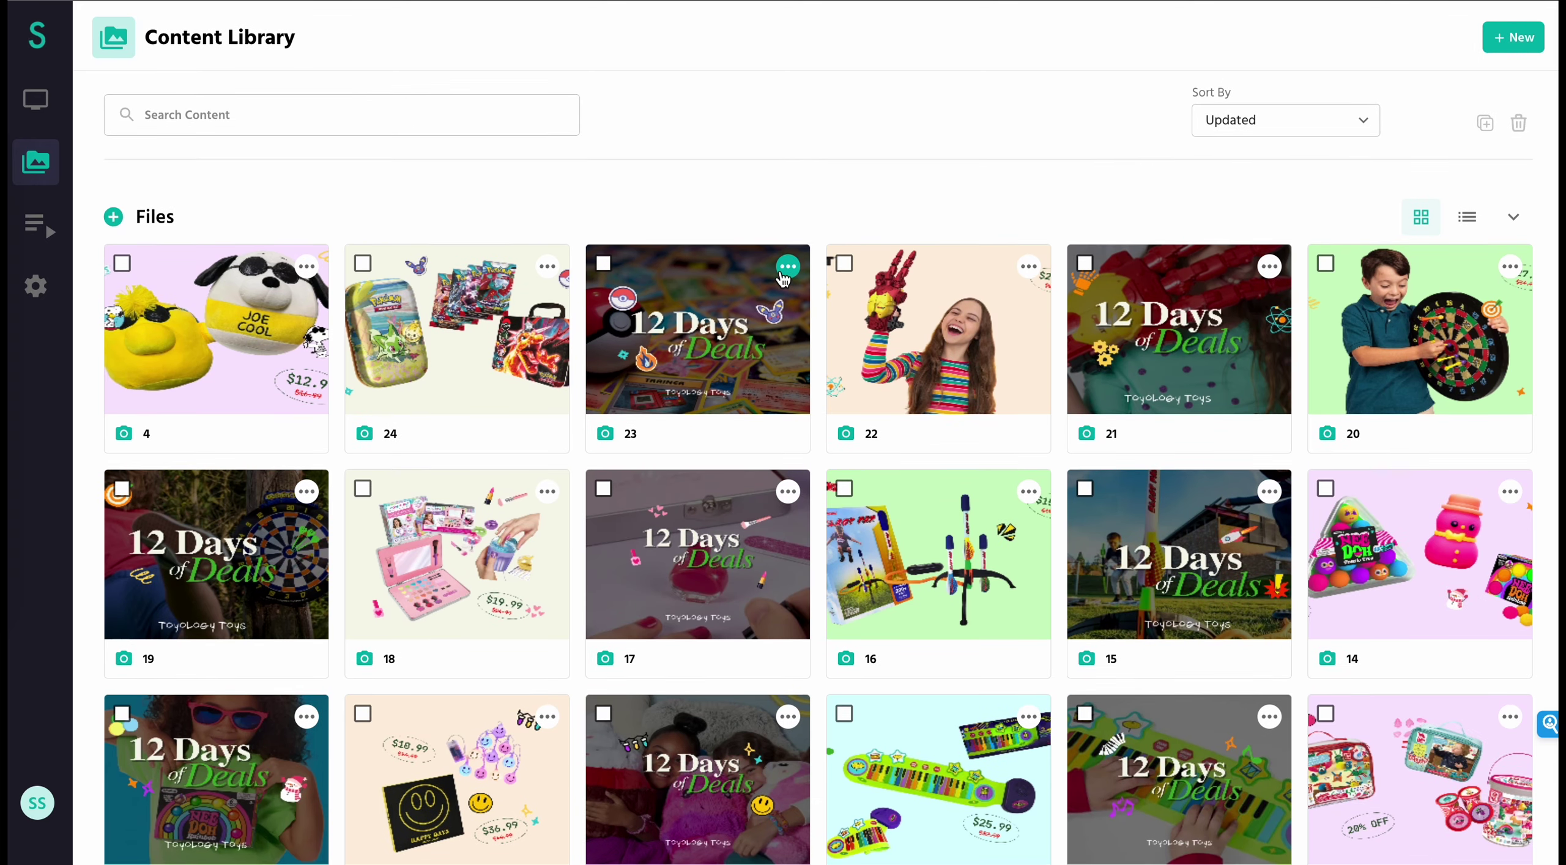
Check the sort options, then add and save a new folder named 'Holiday Images'.
{"action": "left_click", "coordinate": [1307, 122]}
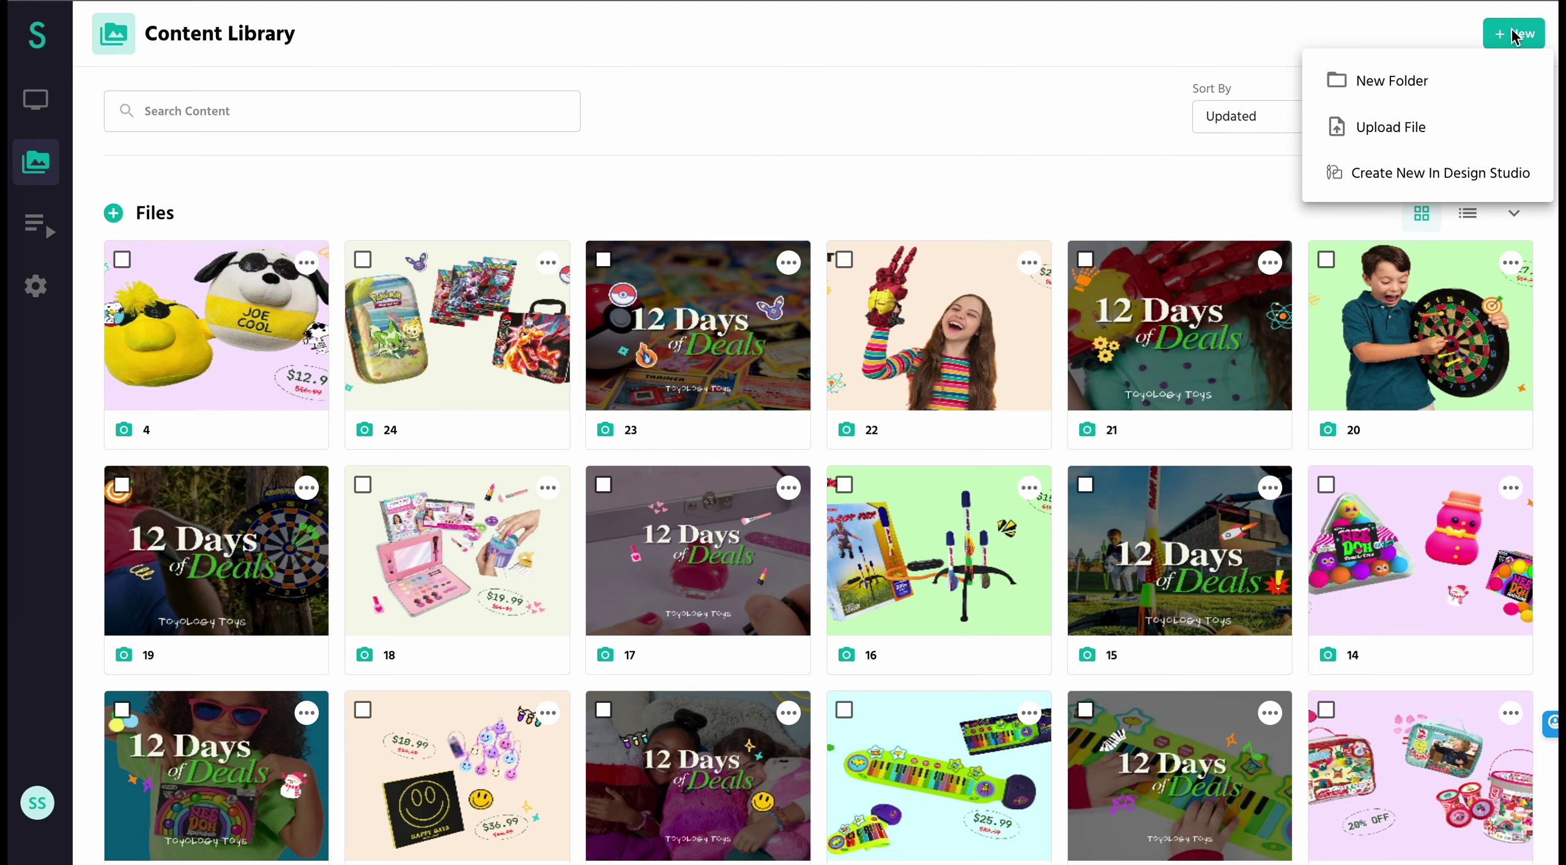
{"action": "left_click", "coordinate": [1382, 85]}
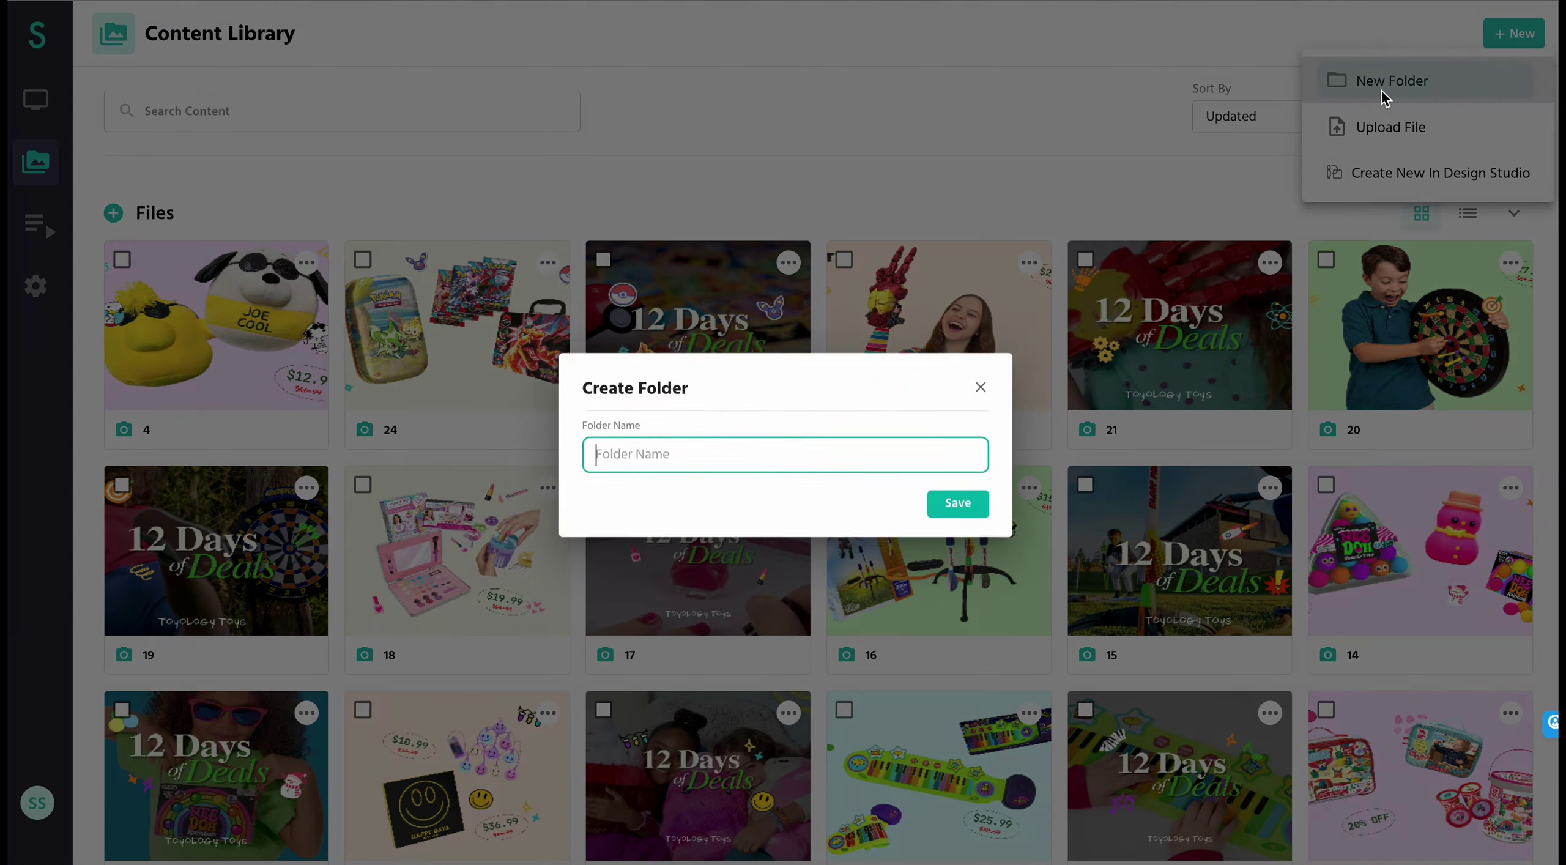
{"action": "type", "text": "Holiday Images"}
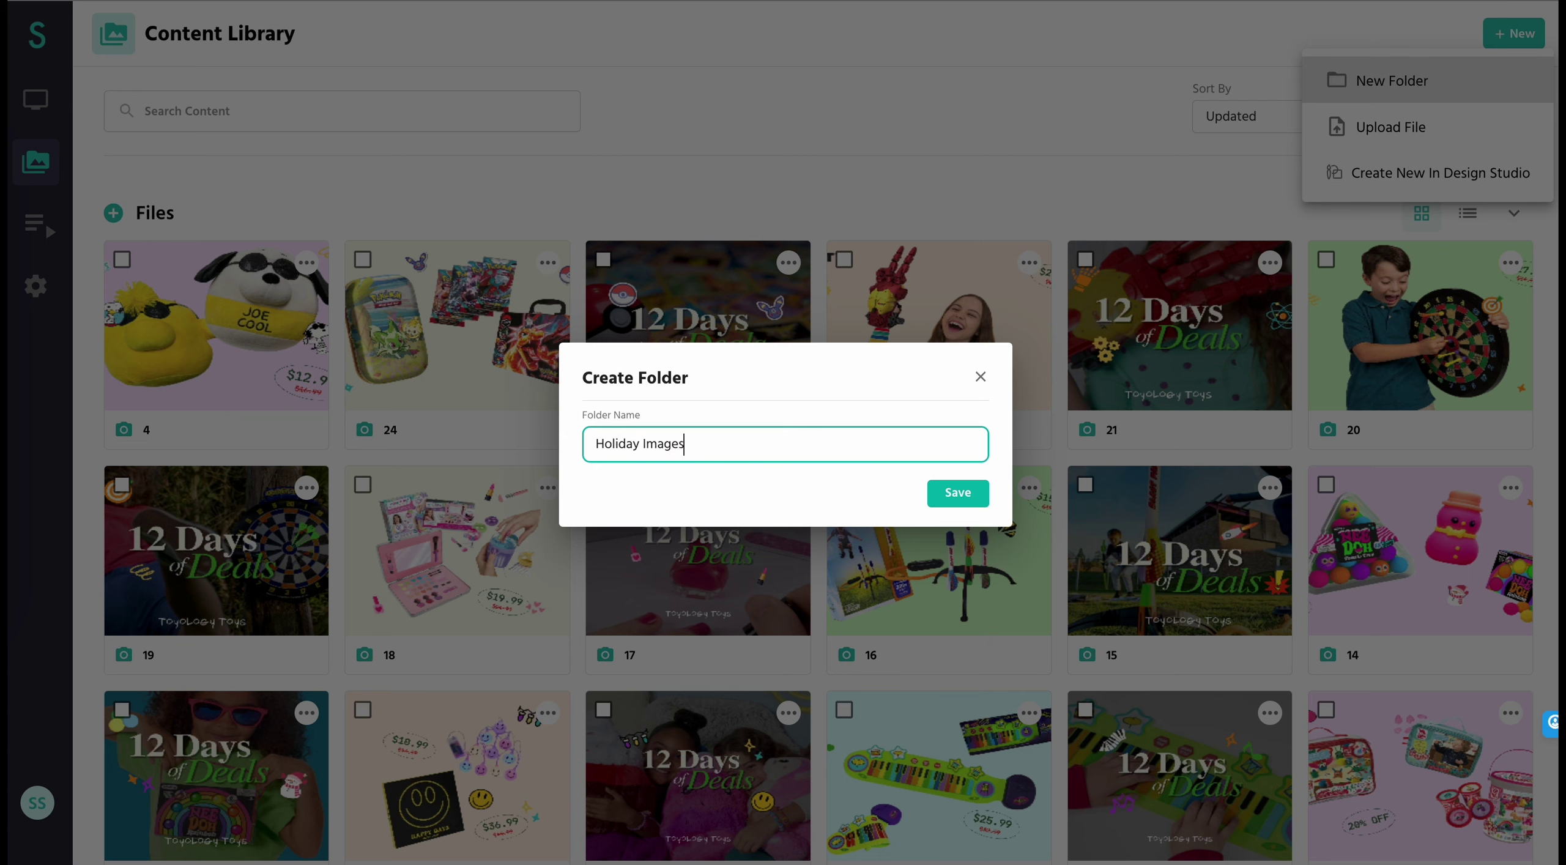
{"action": "left_click", "coordinate": [958, 493]}
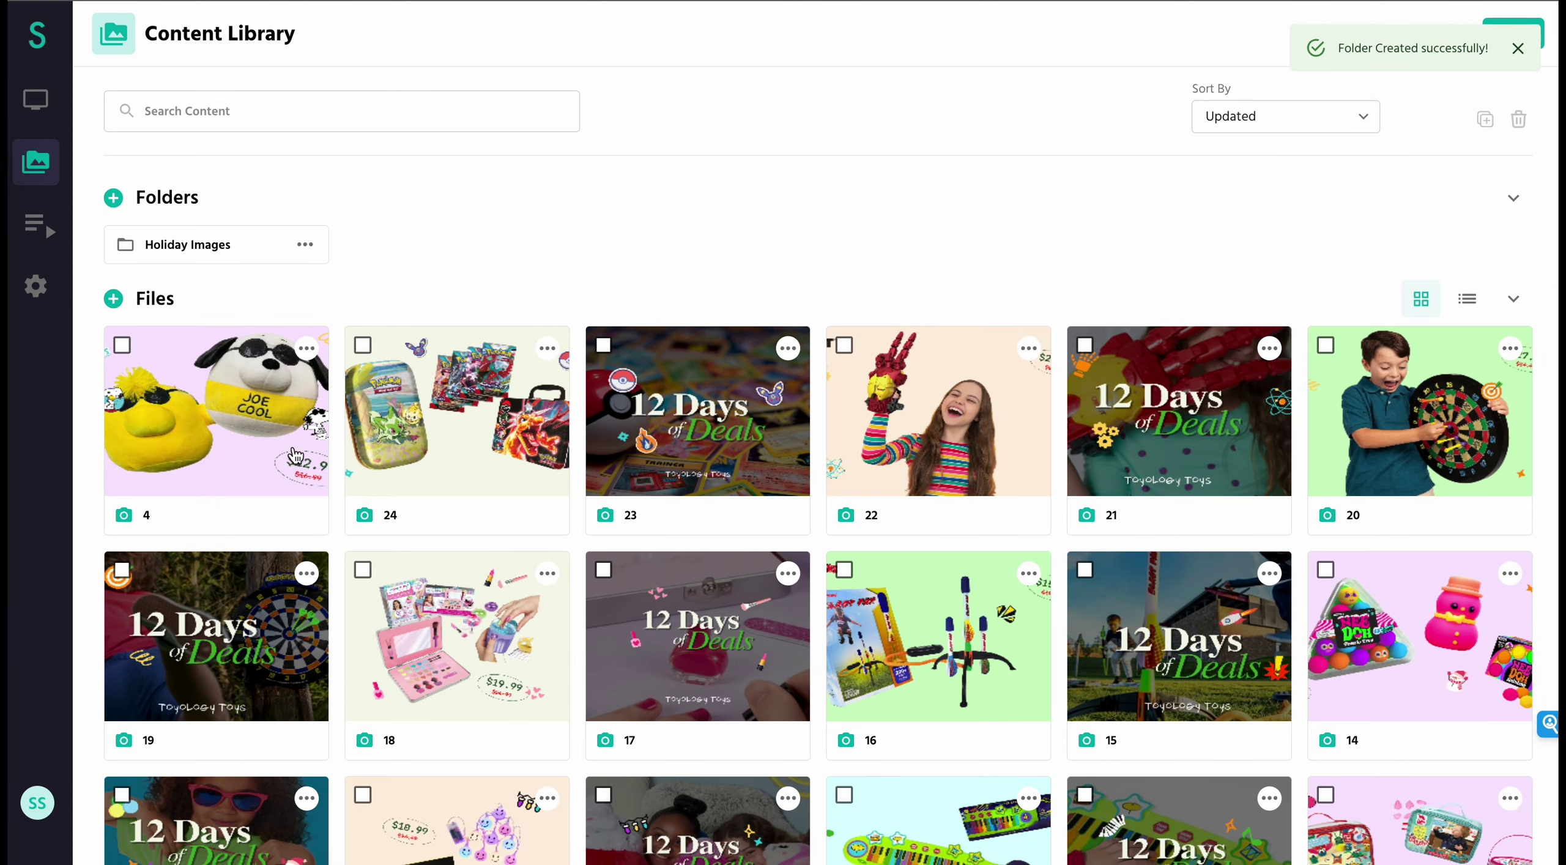
Drag images 4, 23 and 22 into Holiday Images and open the folder.
{"action": "left_click_drag", "start_coordinate": [195, 400], "coordinate": [183, 246]}
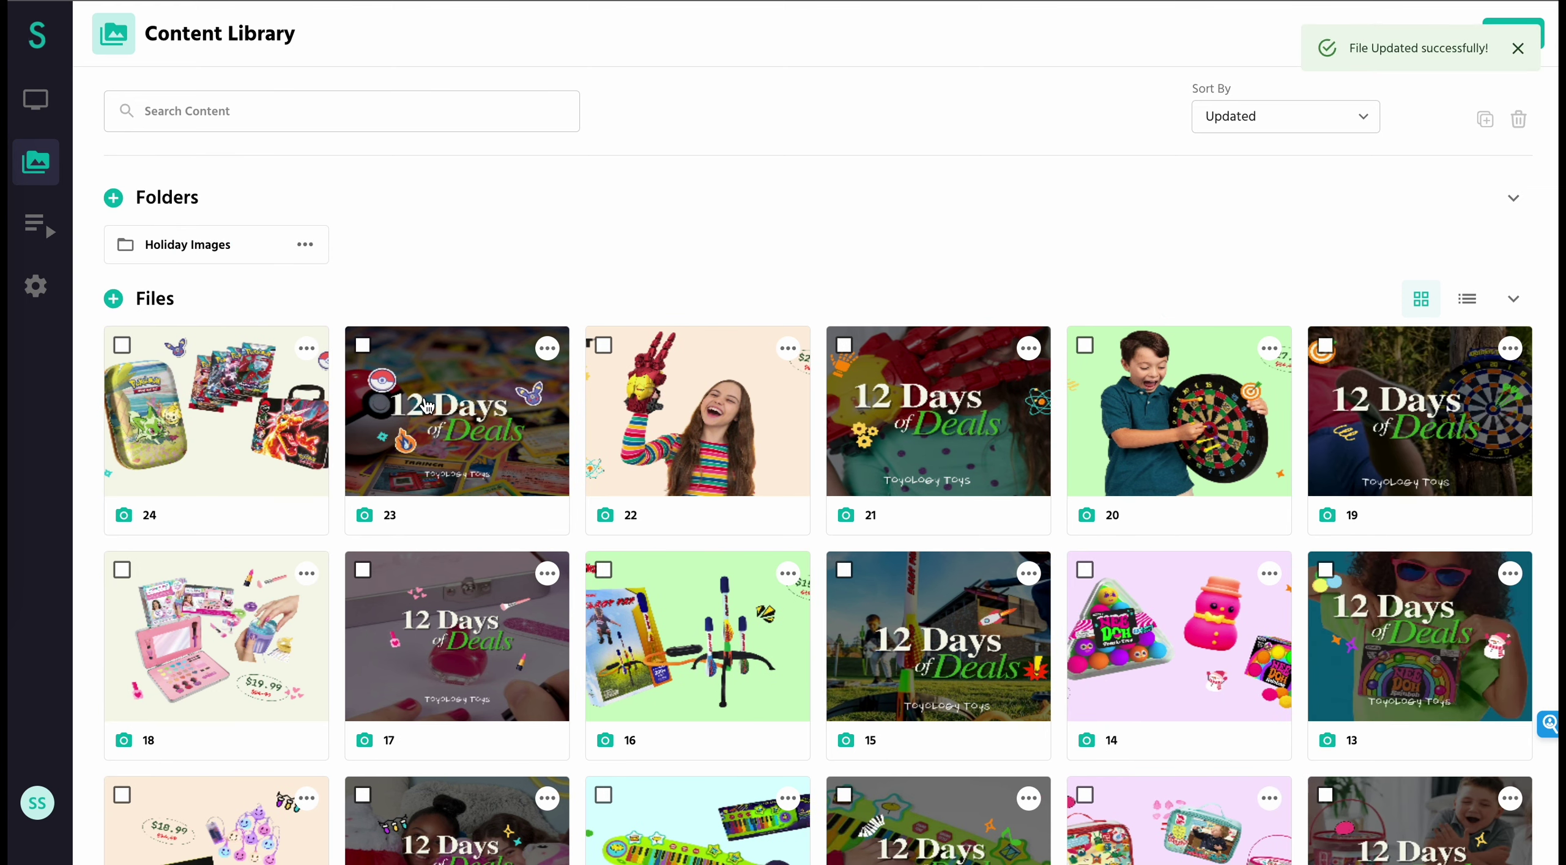
{"action": "left_click_drag", "start_coordinate": [422, 403], "coordinate": [220, 242]}
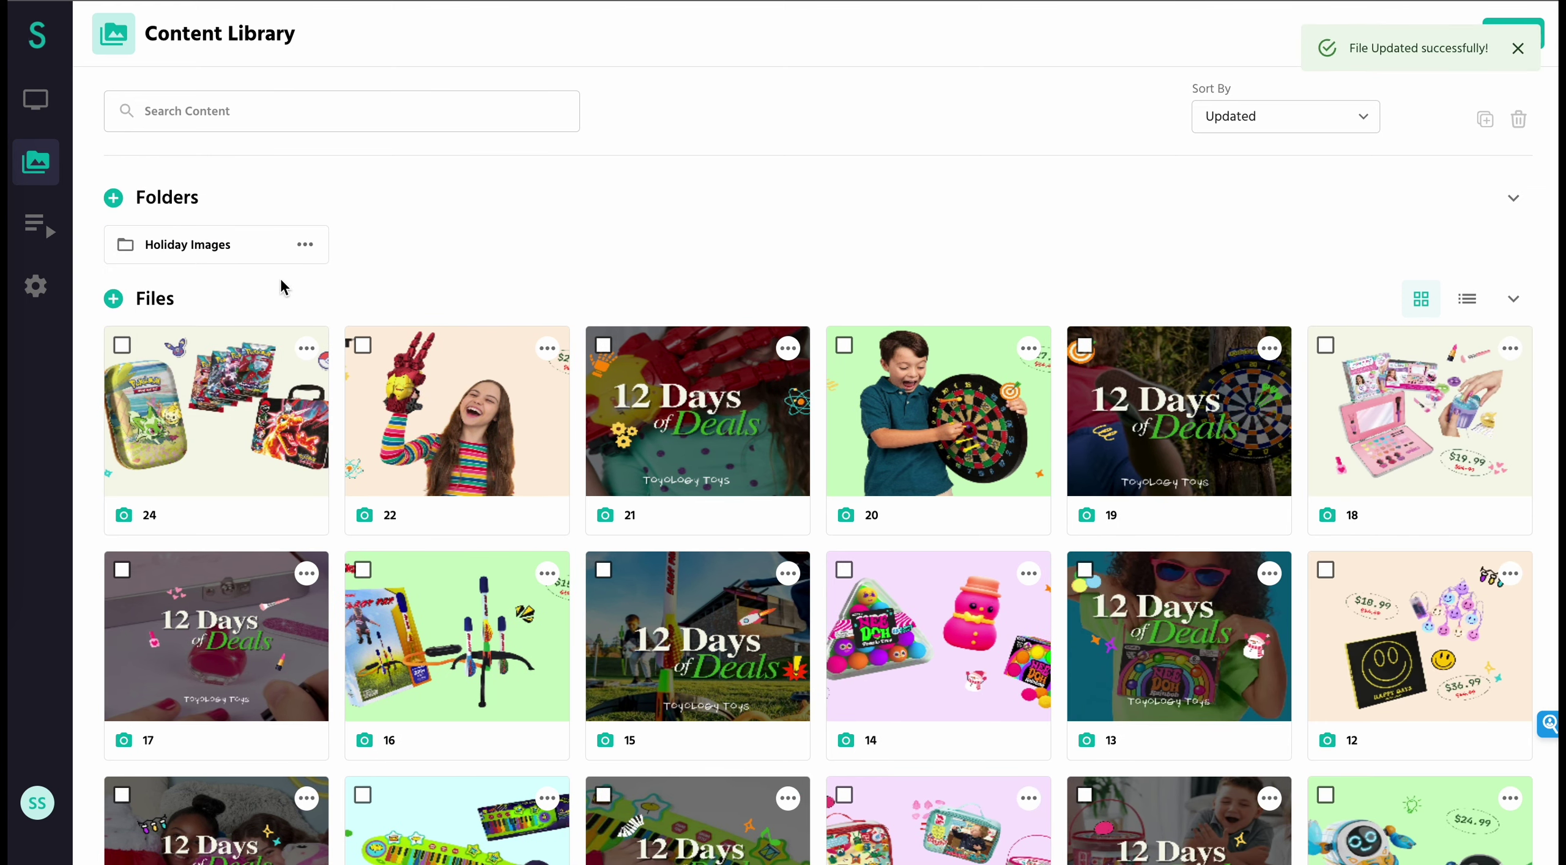
{"action": "left_click_drag", "start_coordinate": [464, 409], "coordinate": [233, 244]}
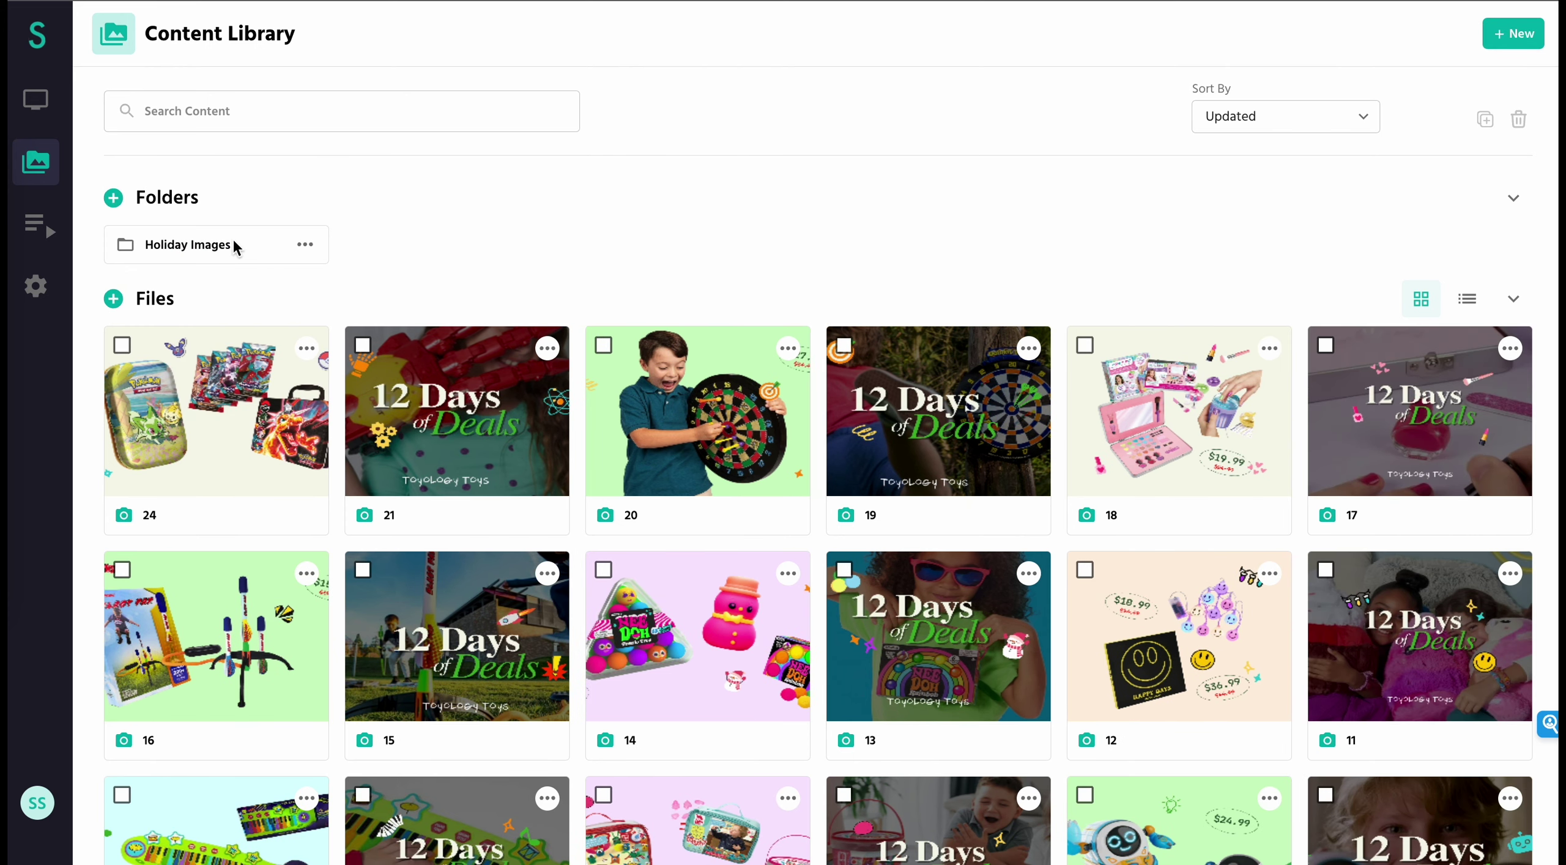
{"action": "left_click", "coordinate": [194, 248]}
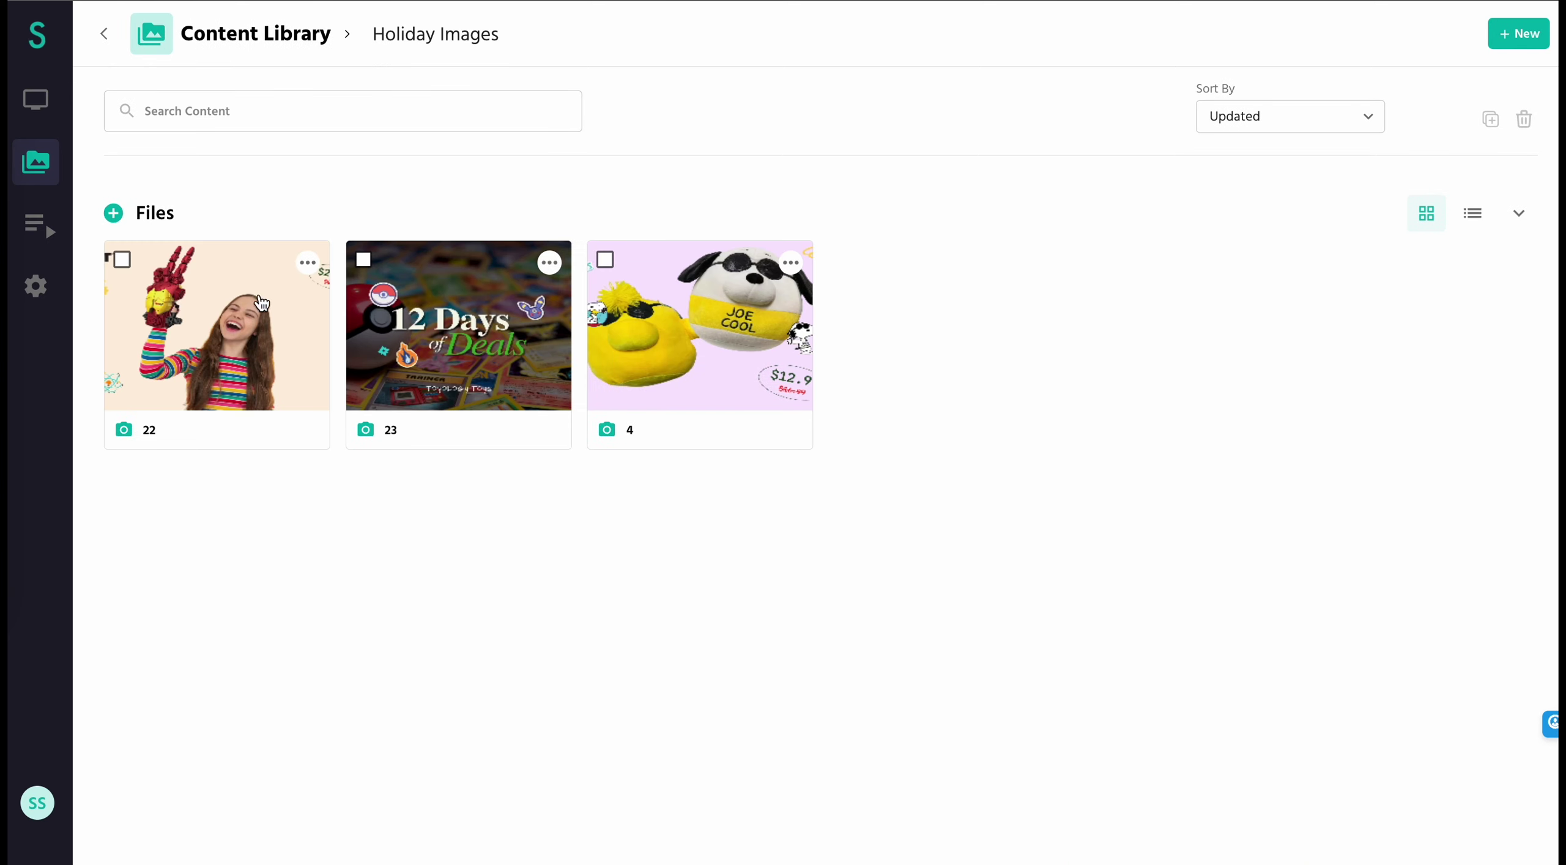